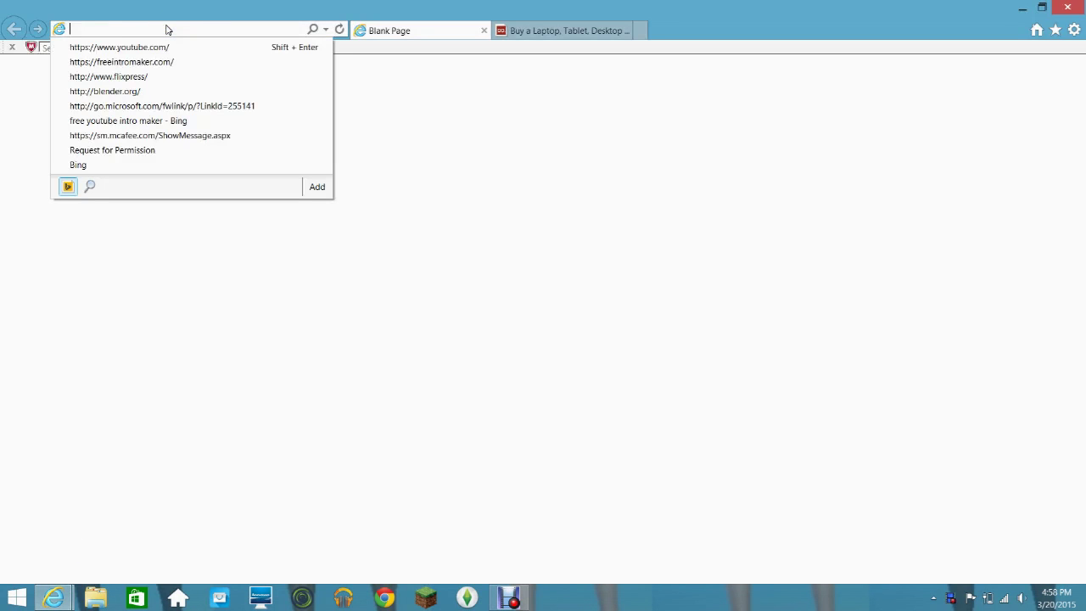
Search Yahoo for 'skindex' and open the Minecraft Skins - The Skindex result
type("skinde")
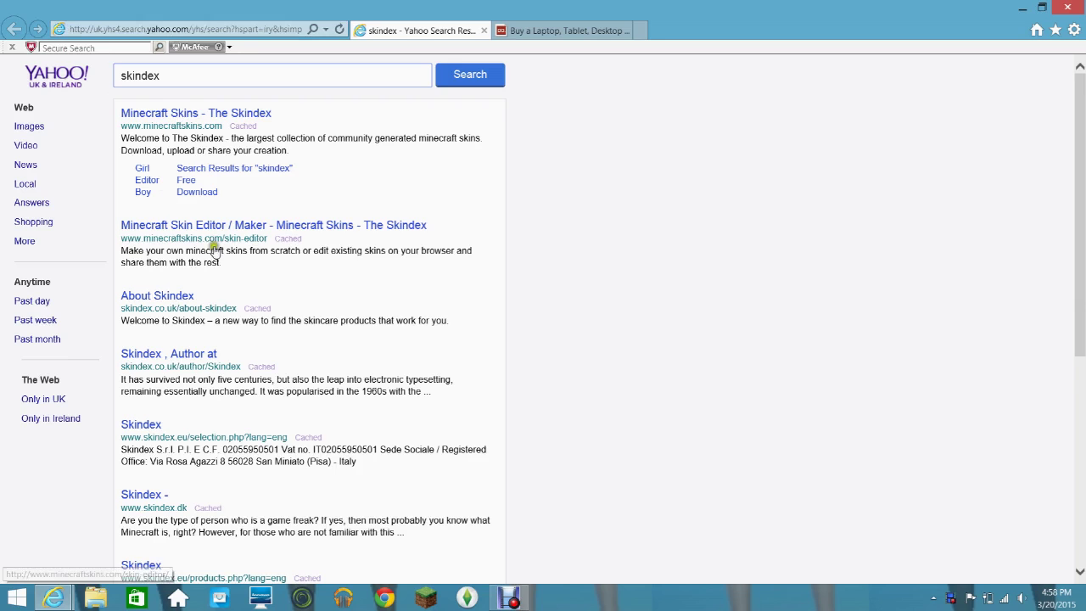
left_click(222, 116)
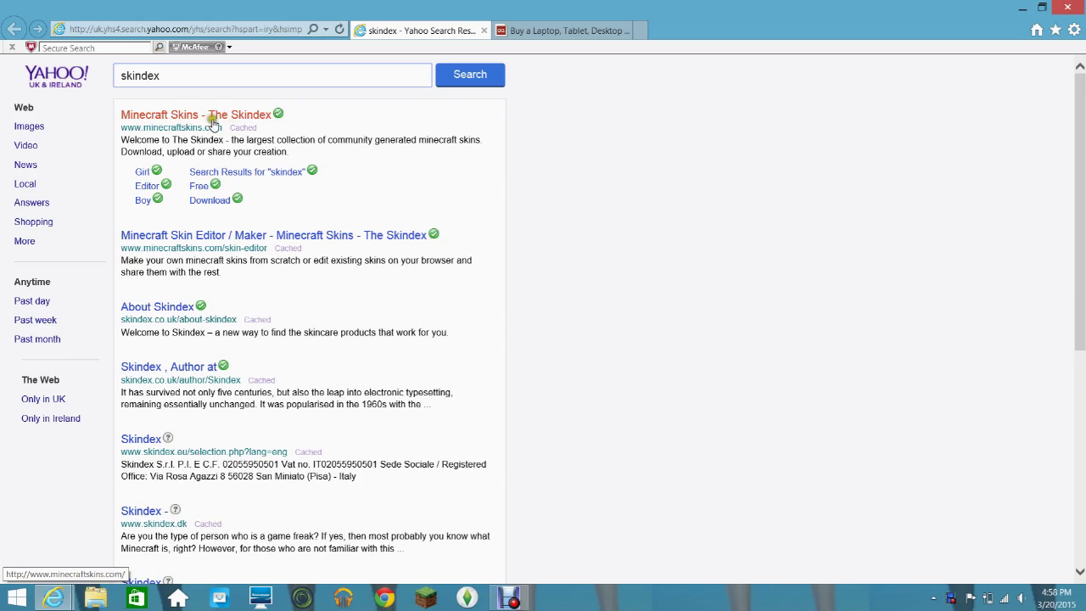
left_click(235, 118)
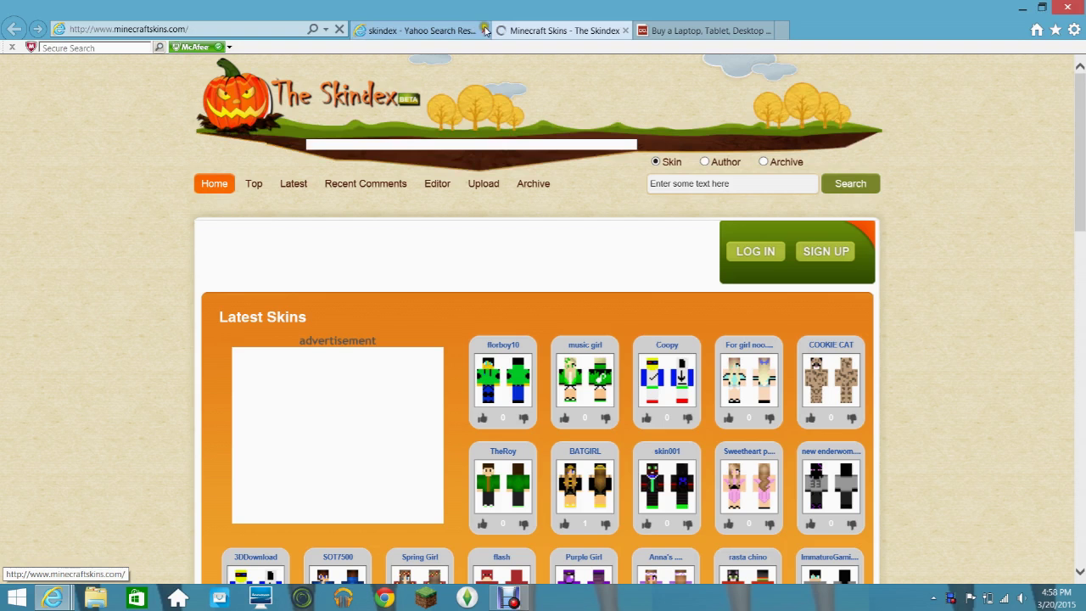
Close the Yahoo and laptop tabs, then browse The Skindex's top and latest skin lists
left_click(485, 31)
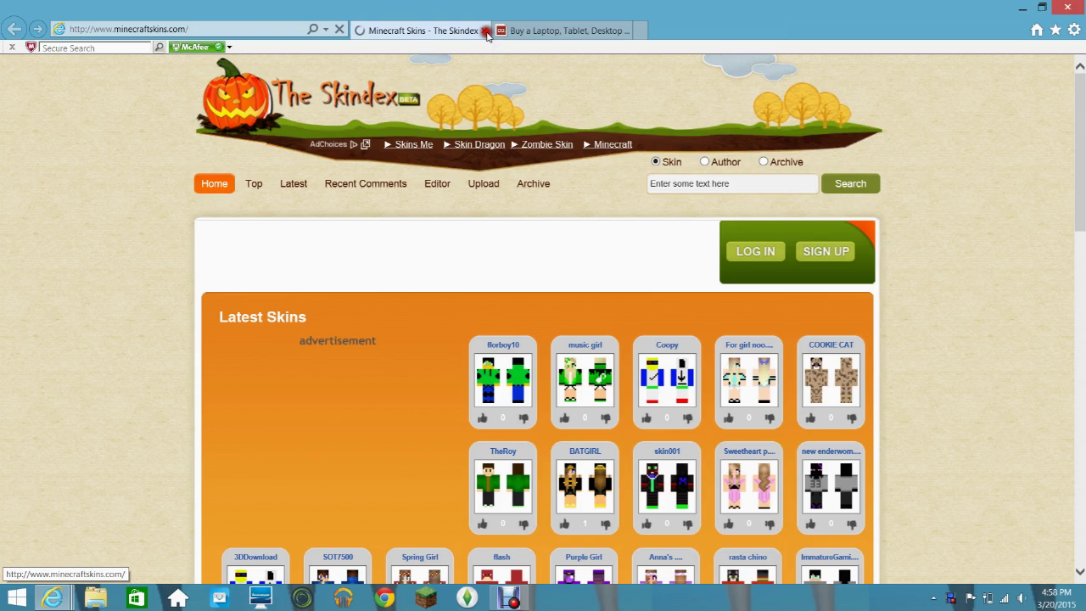
left_click(629, 30)
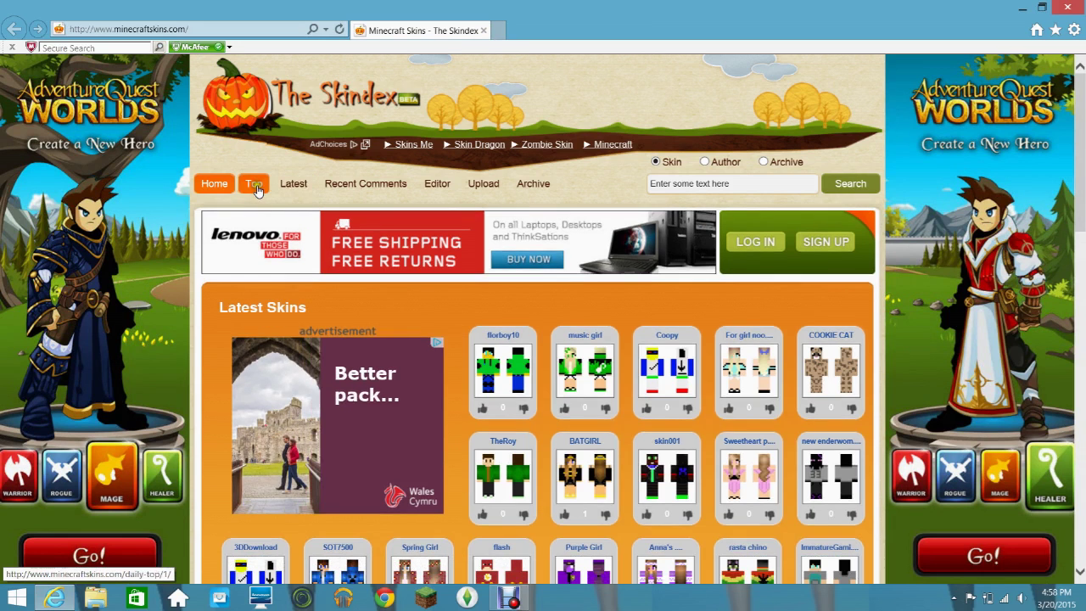
left_click(256, 187)
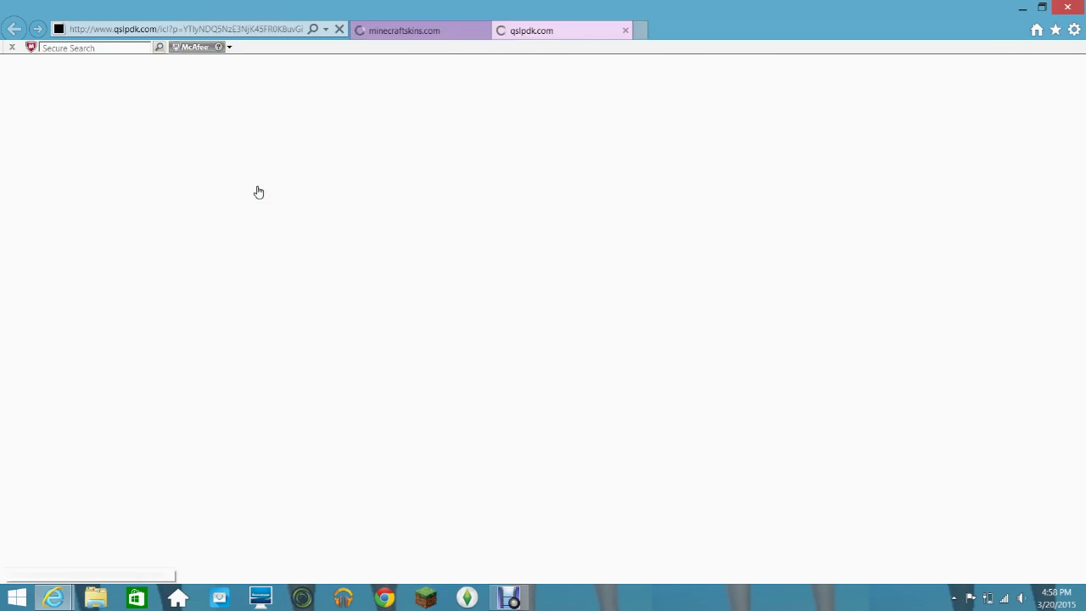
left_click(625, 31)
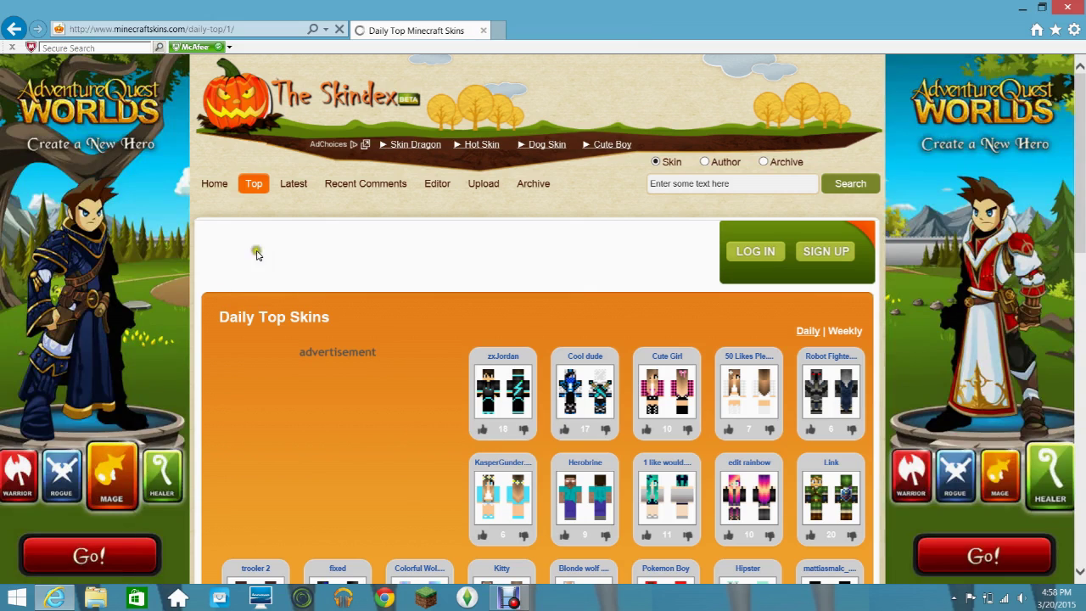
left_click(301, 189)
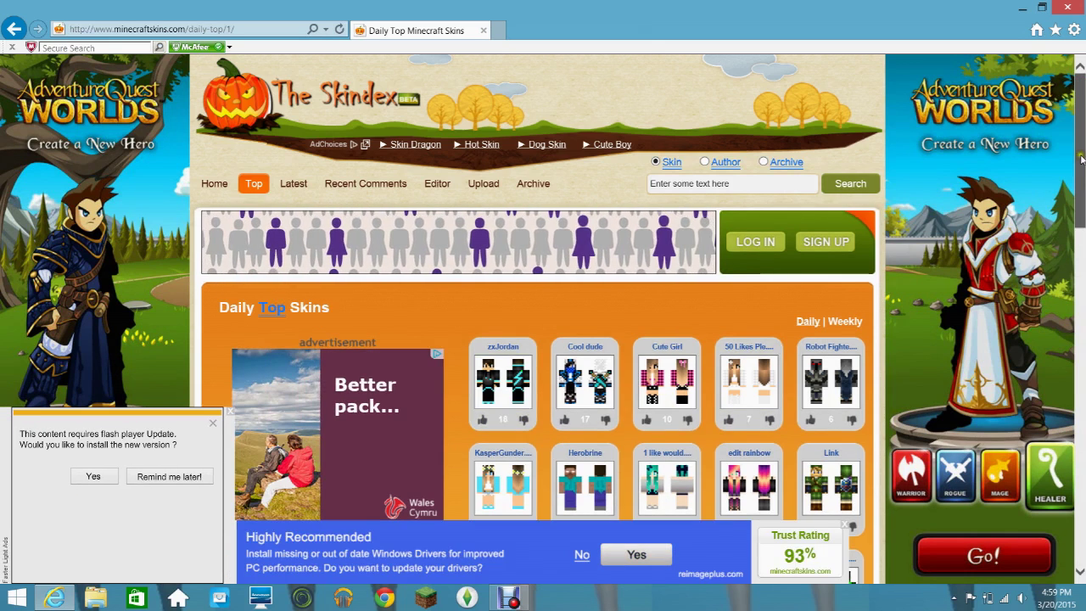
scroll(597, 490, "down", 2)
Close the suspicious-site warning tabs and the advert covering the Penguin skin page
scroll(1073, 266, "down", 5)
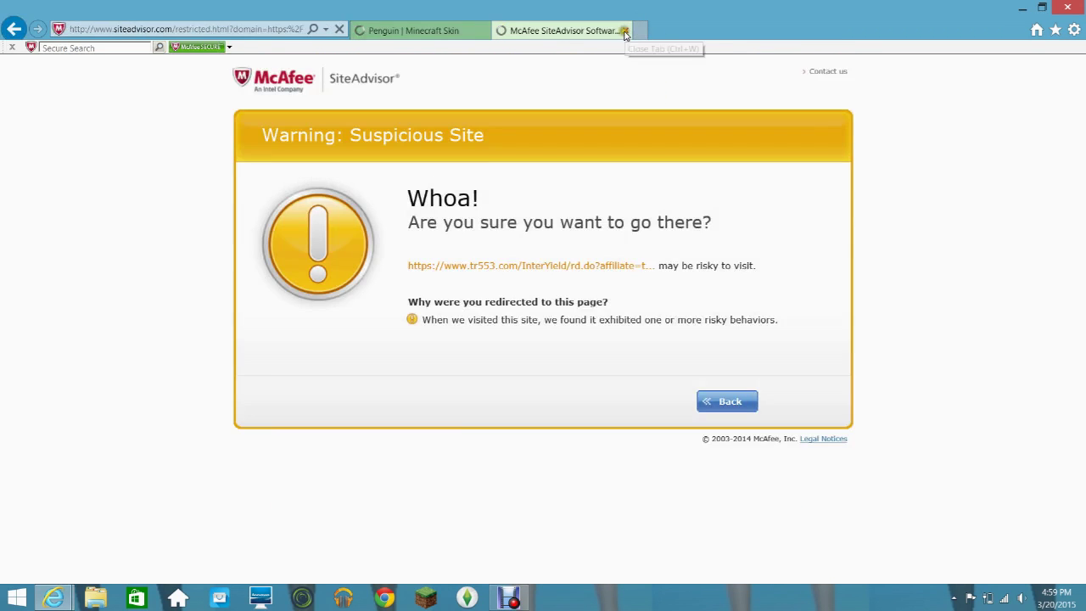
left_click(625, 32)
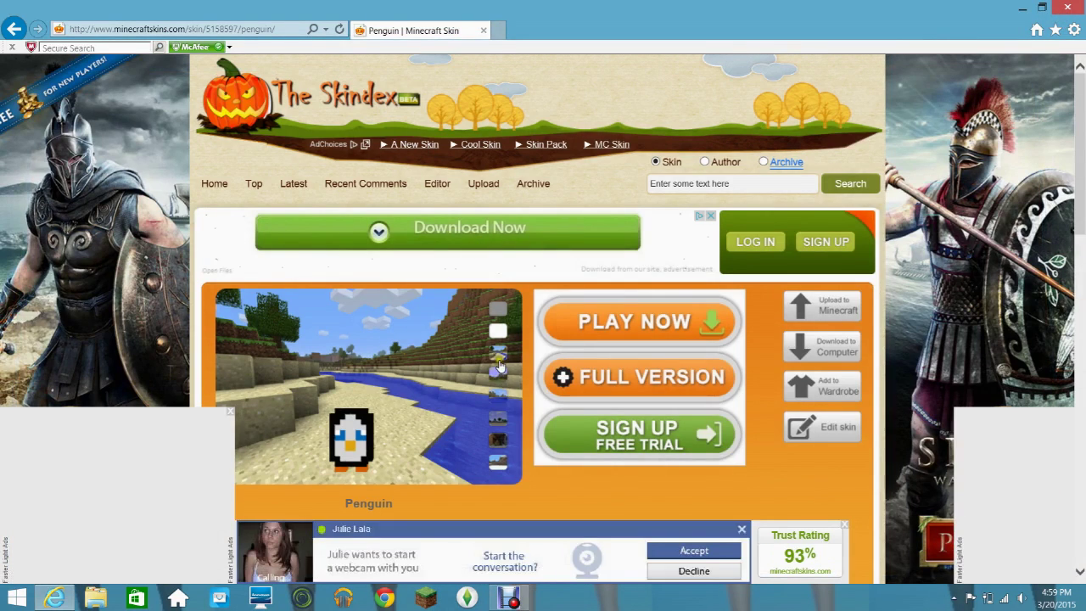
left_click(500, 364)
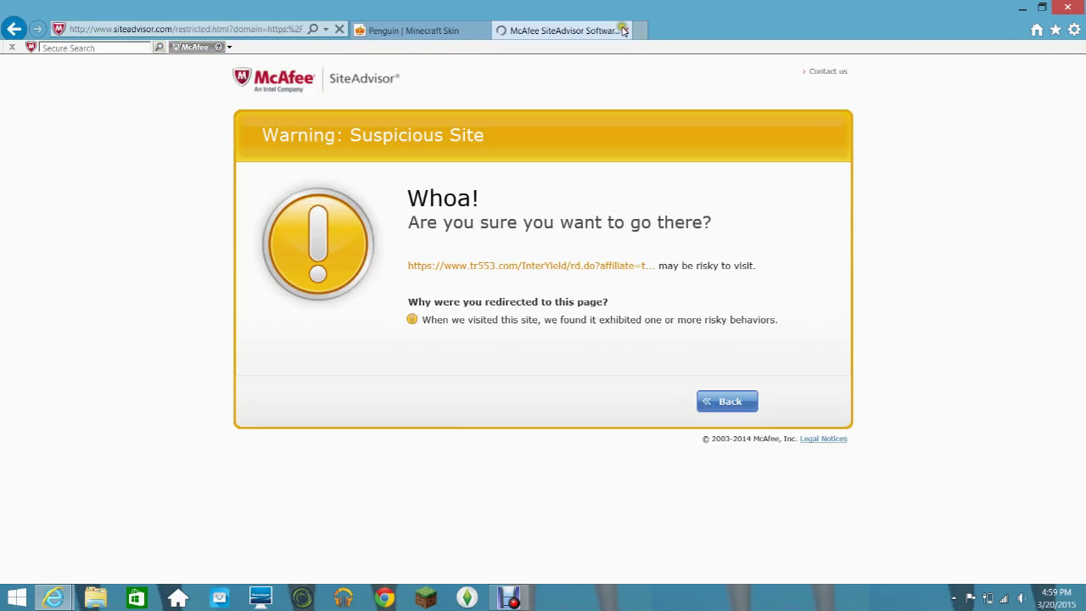
left_click(625, 31)
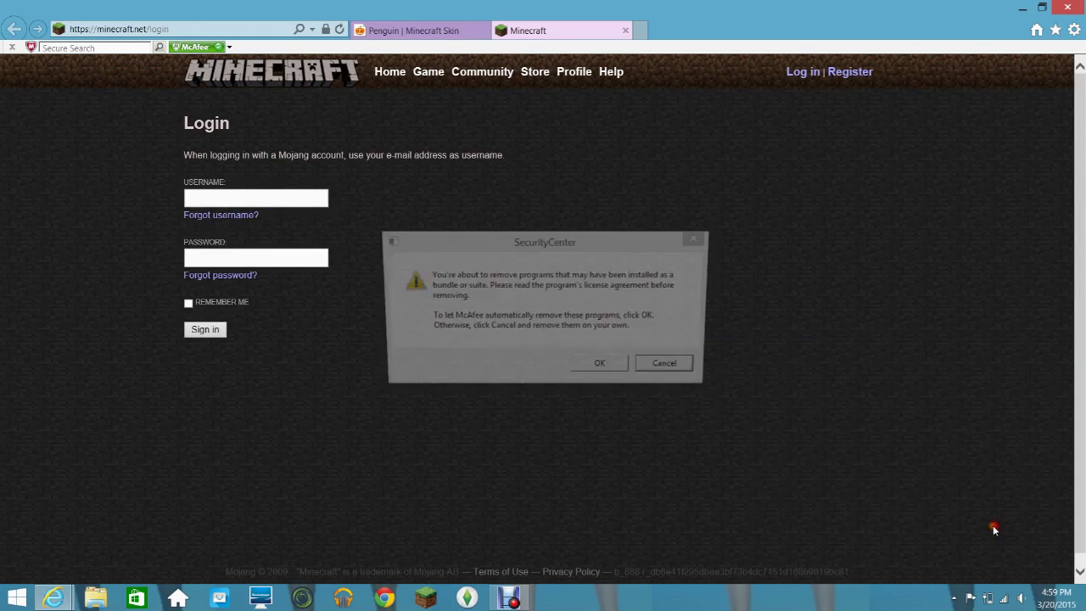
Confirm the McAfee removal, then sign in to minecraft.net with the account e-mail and password
left_click(599, 367)
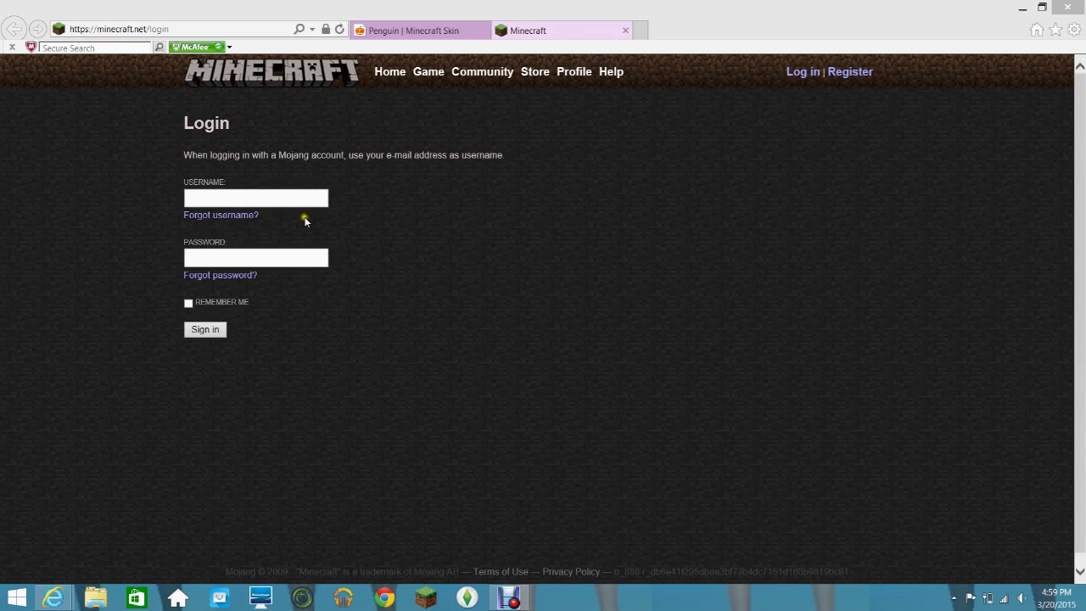
left_click(289, 193)
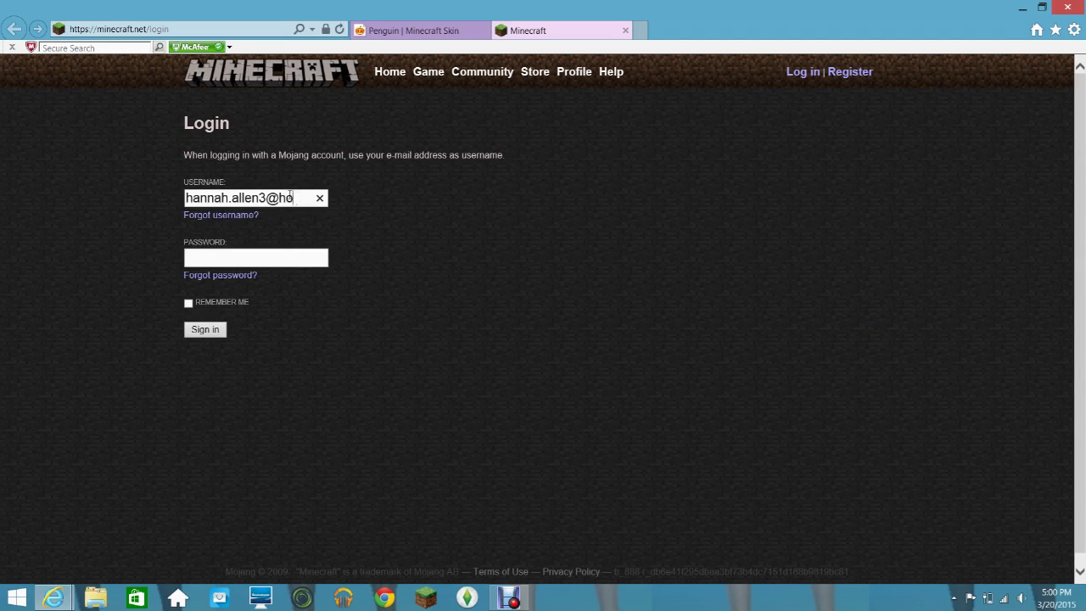
type("mail.c")
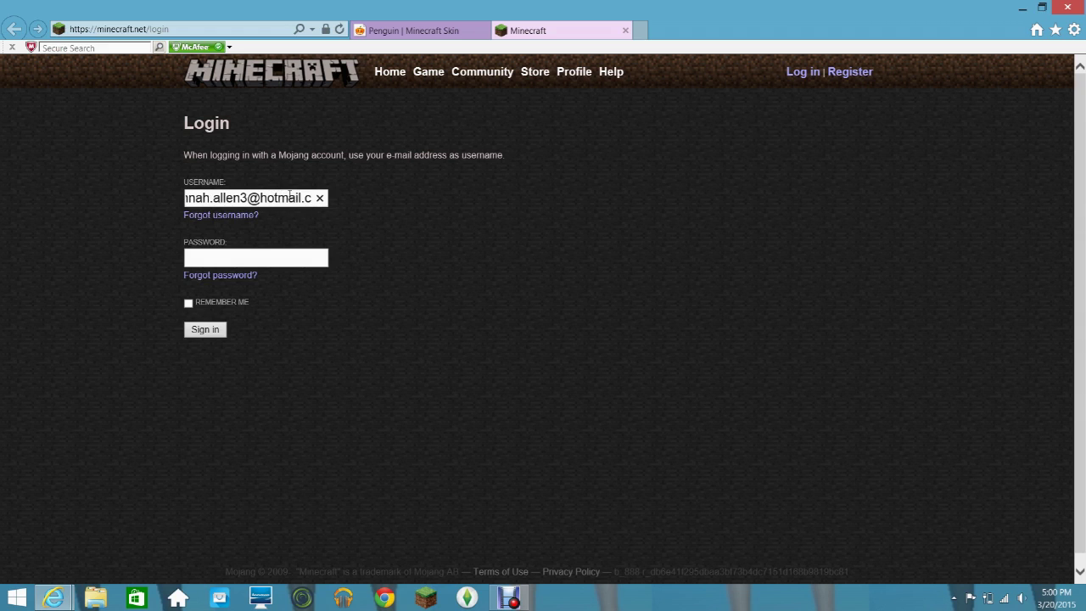
type("om")
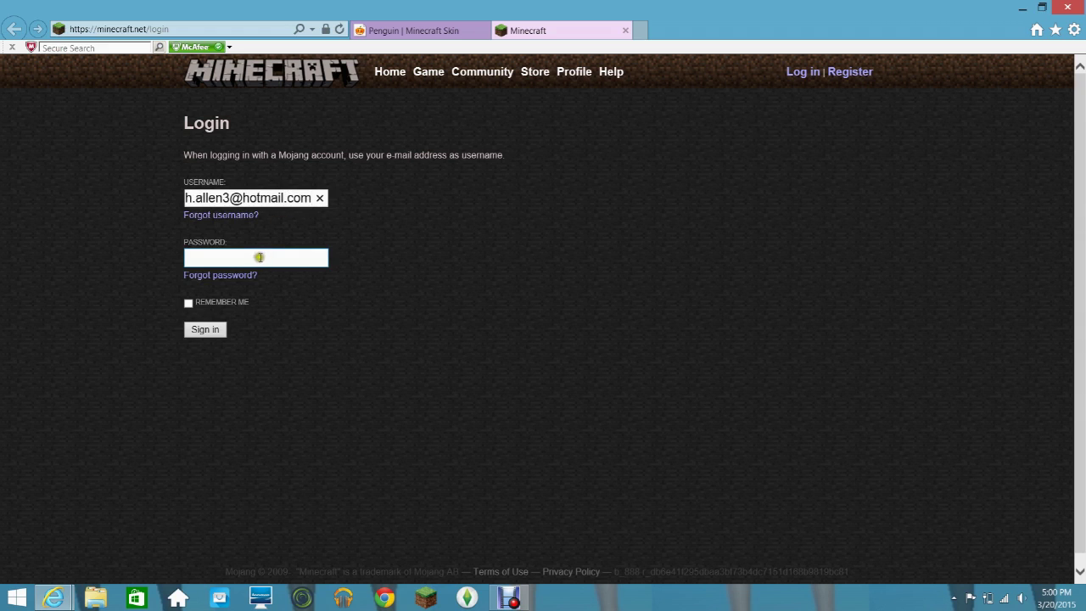
left_click(259, 257)
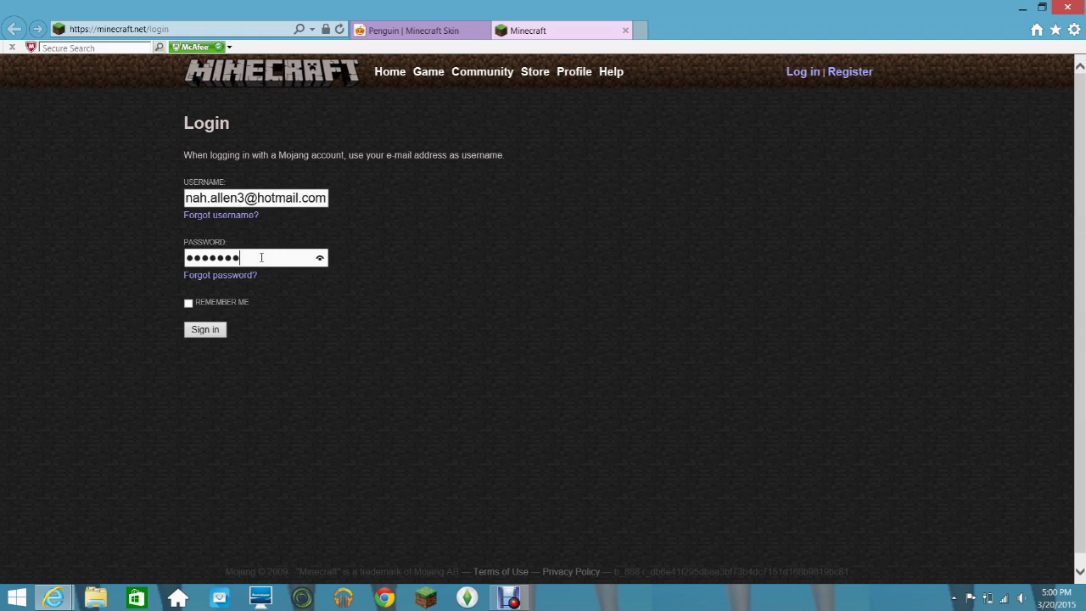
key("Return")
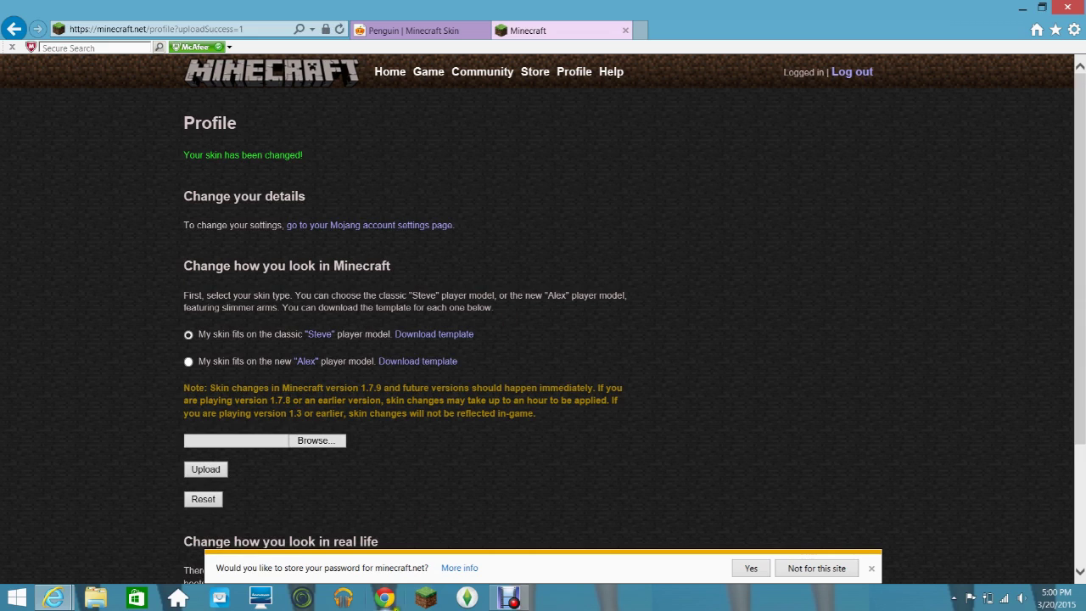
Launch Minecraft 1.8.3 from the Minecraft Launcher and maximize the game window
left_click(426, 599)
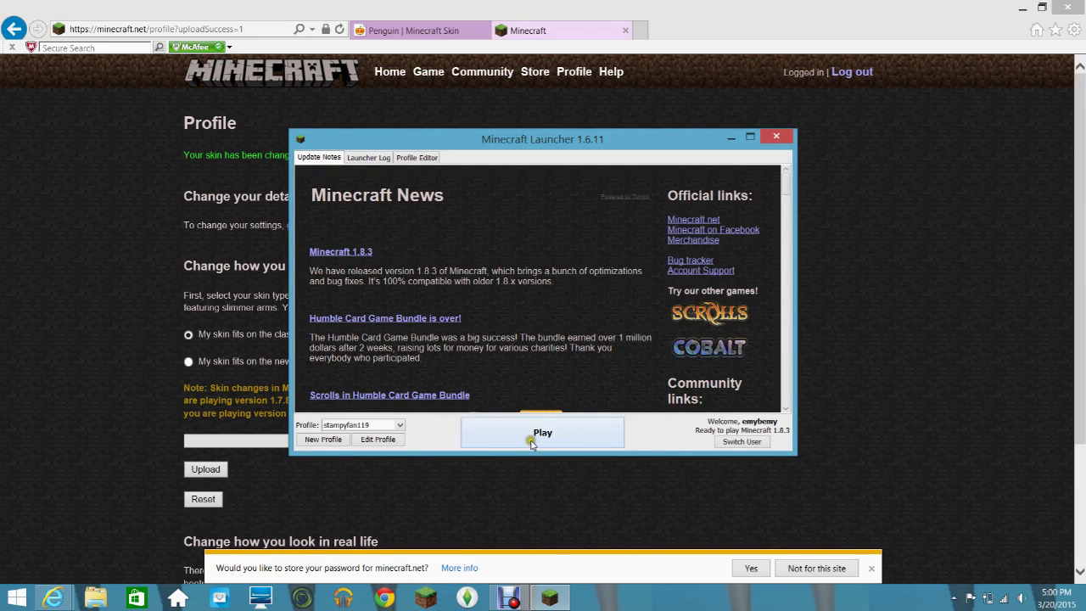
left_click(532, 445)
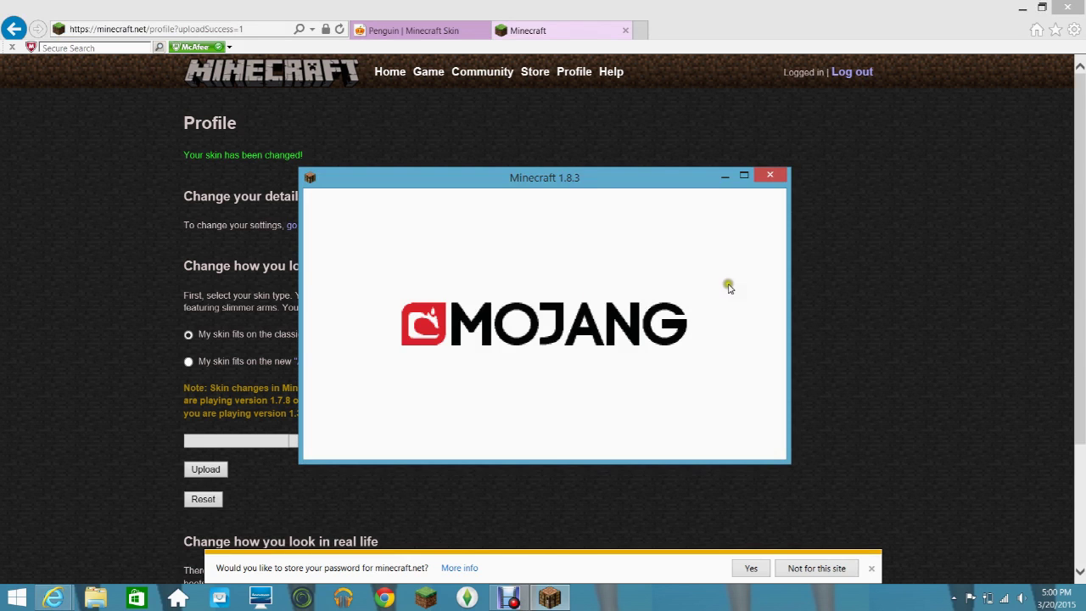
left_click(743, 175)
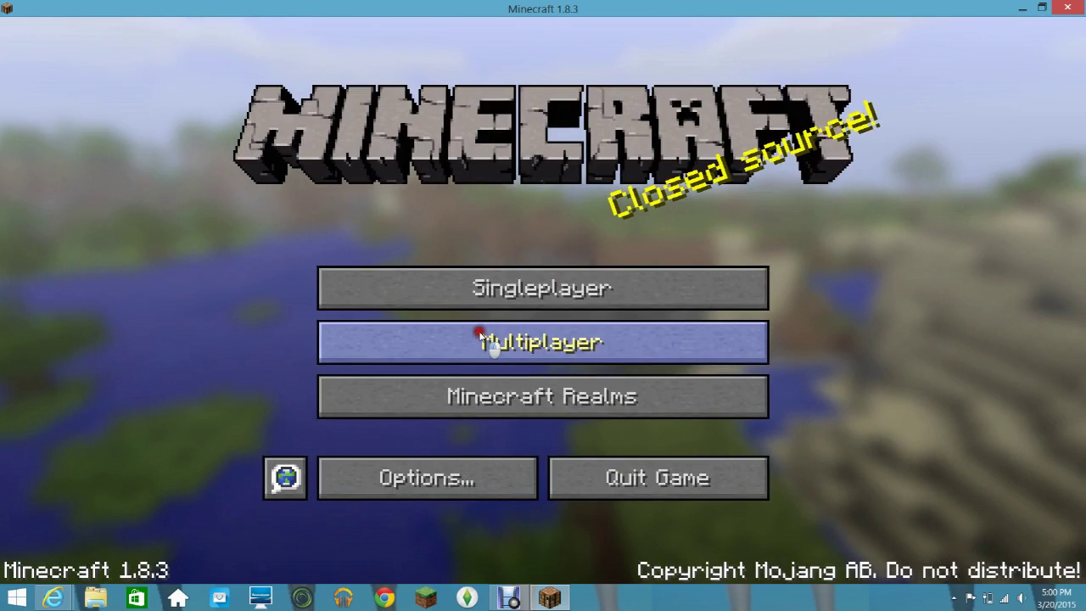
Find the beanblockz factions server in the multiplayer list and join it
left_click(382, 337)
left_click(382, 388)
scroll(381, 388, "down", 7)
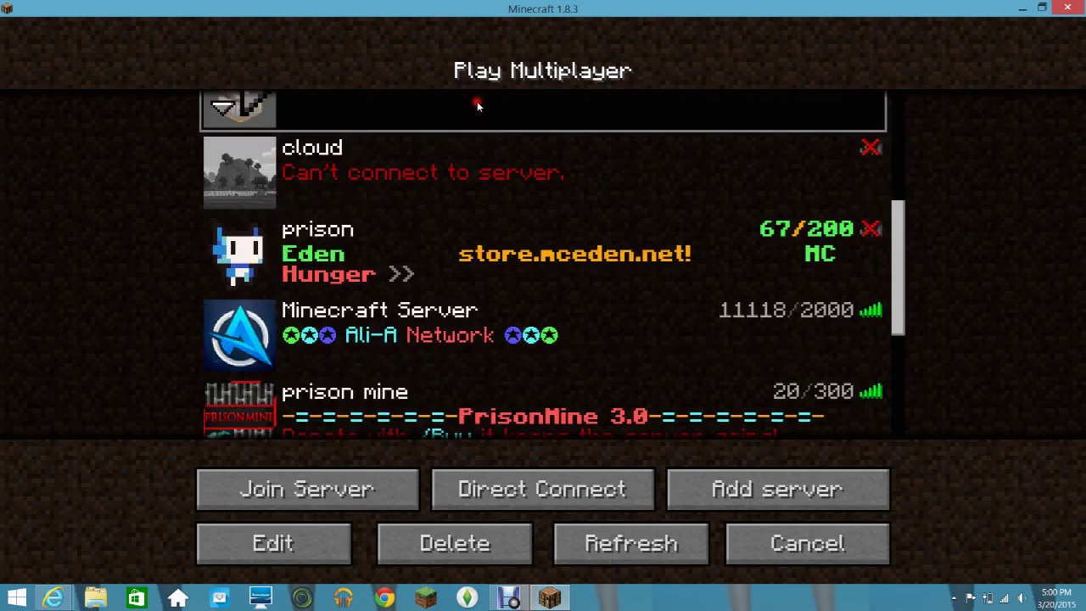
scroll(380, 359, "down", 3)
left_click(353, 252)
left_click(338, 322)
scroll(331, 344, "down", 4)
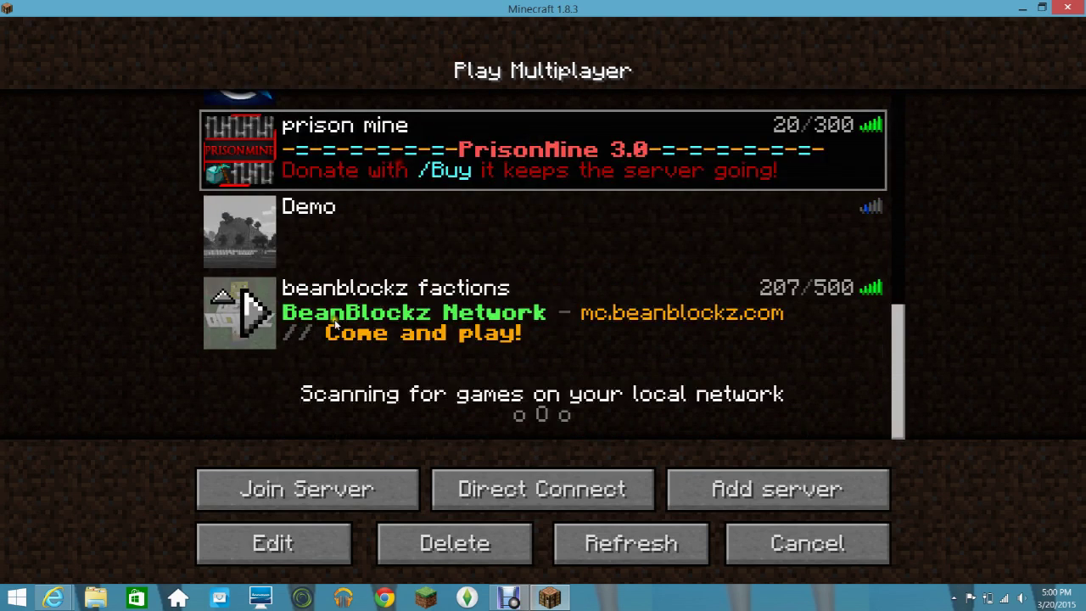
left_click(331, 344)
left_click(295, 481)
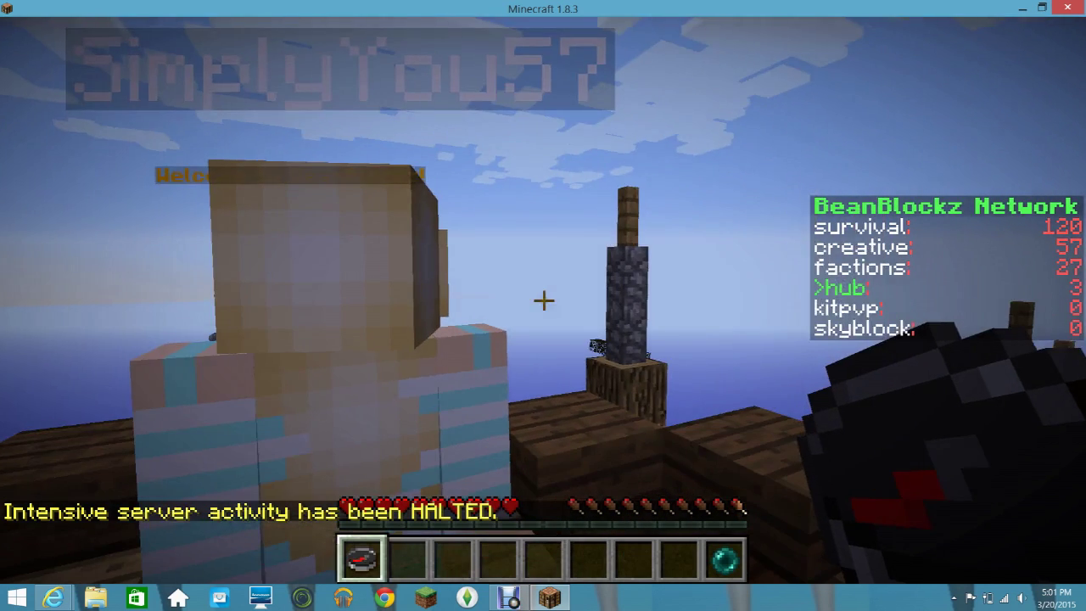
Check the penguin skin in the inventory, walk onto the hub platform, and pause the game
key("e")
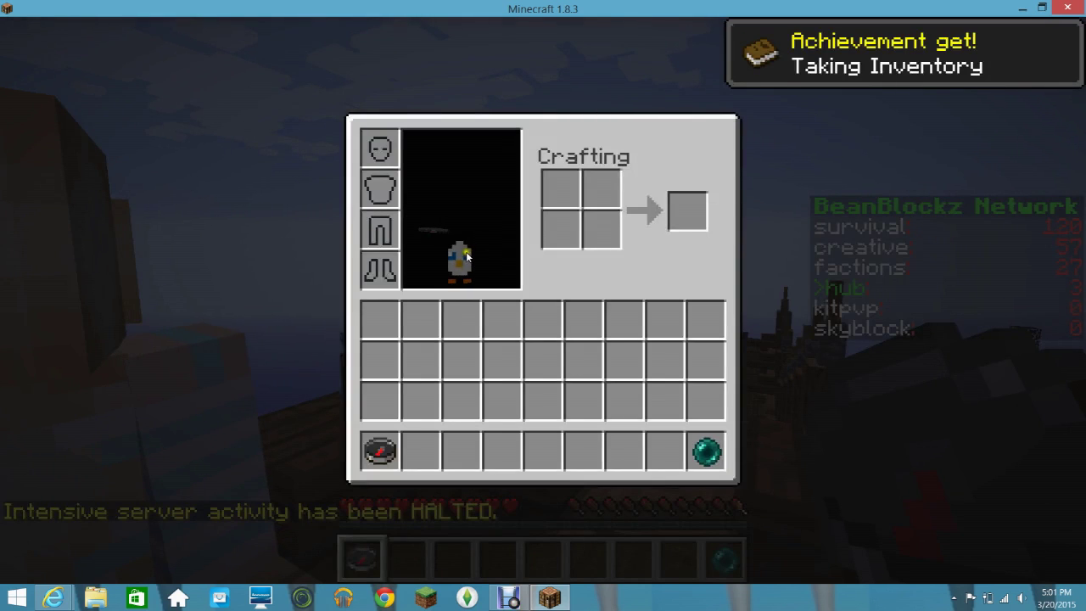
key("e")
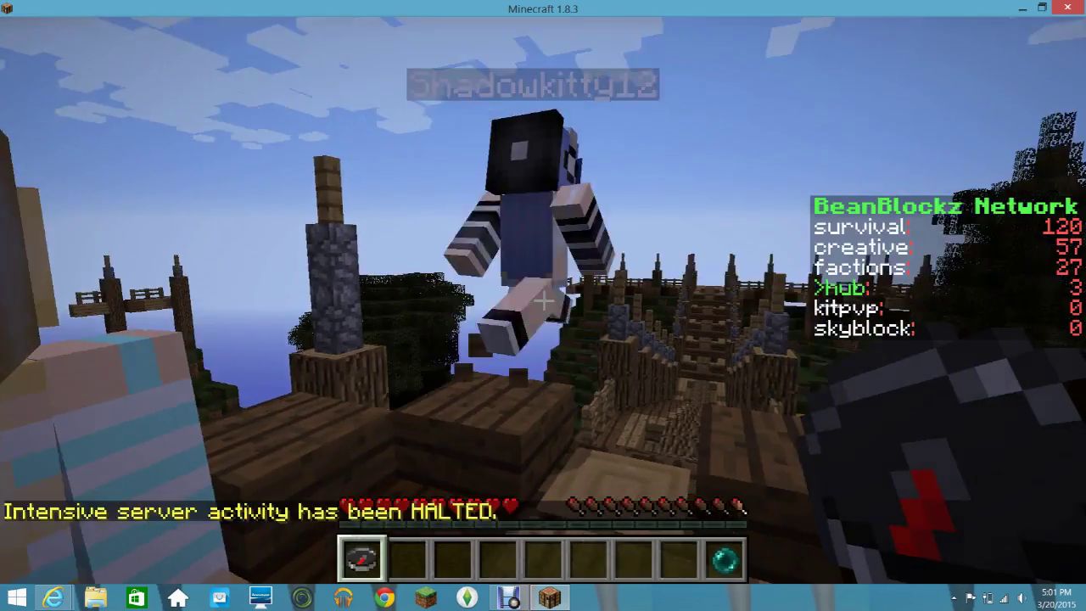
key("w")
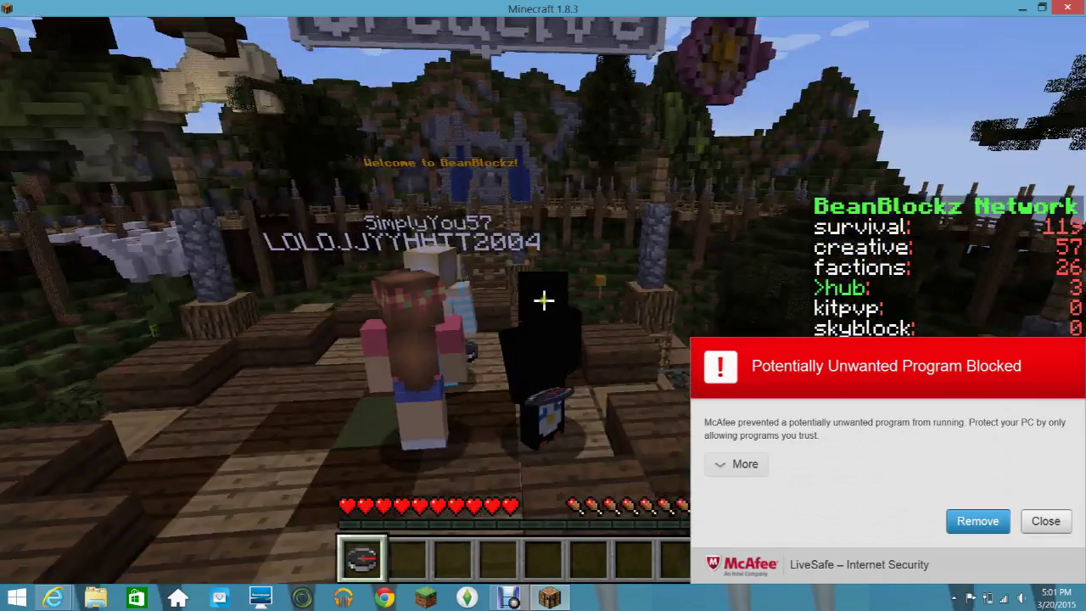
key("Escape")
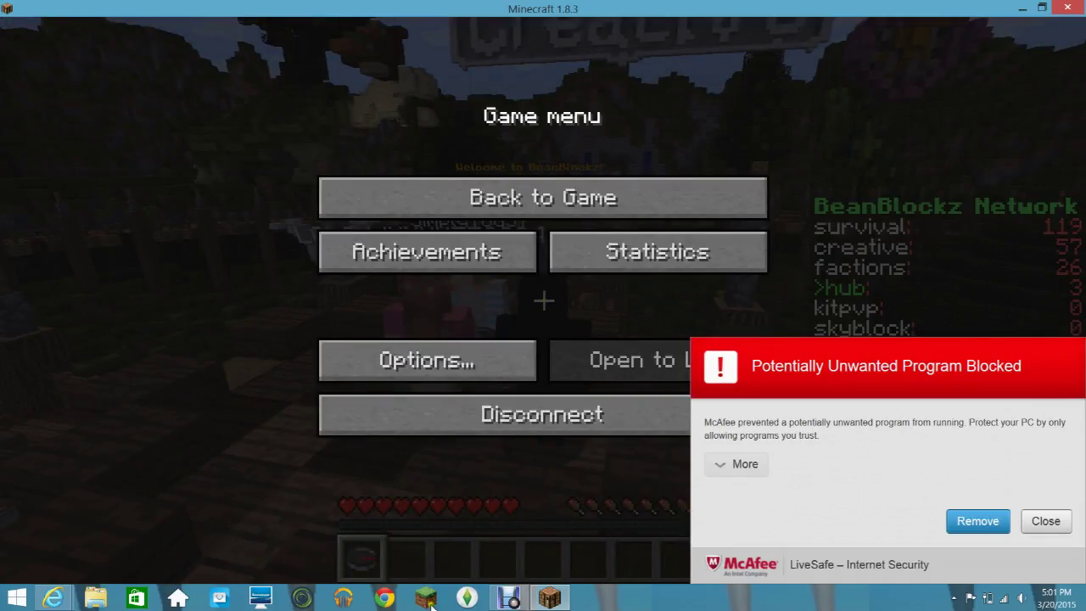
Disconnect from the server, remove the McAfee-flagged program, and return to The Skindex's top skins
left_click(547, 415)
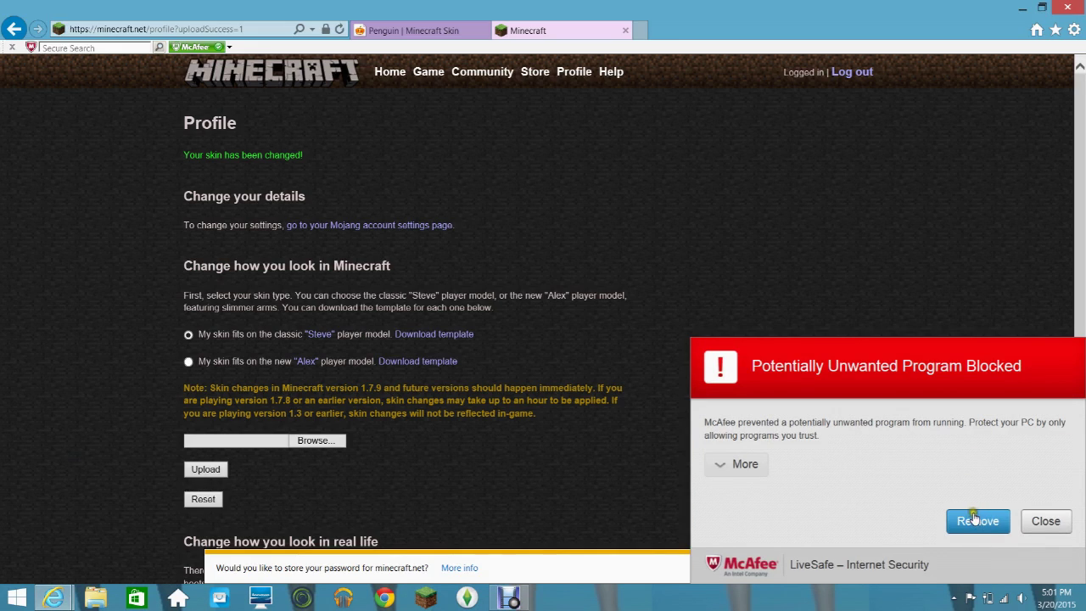
left_click(976, 520)
left_click(610, 370)
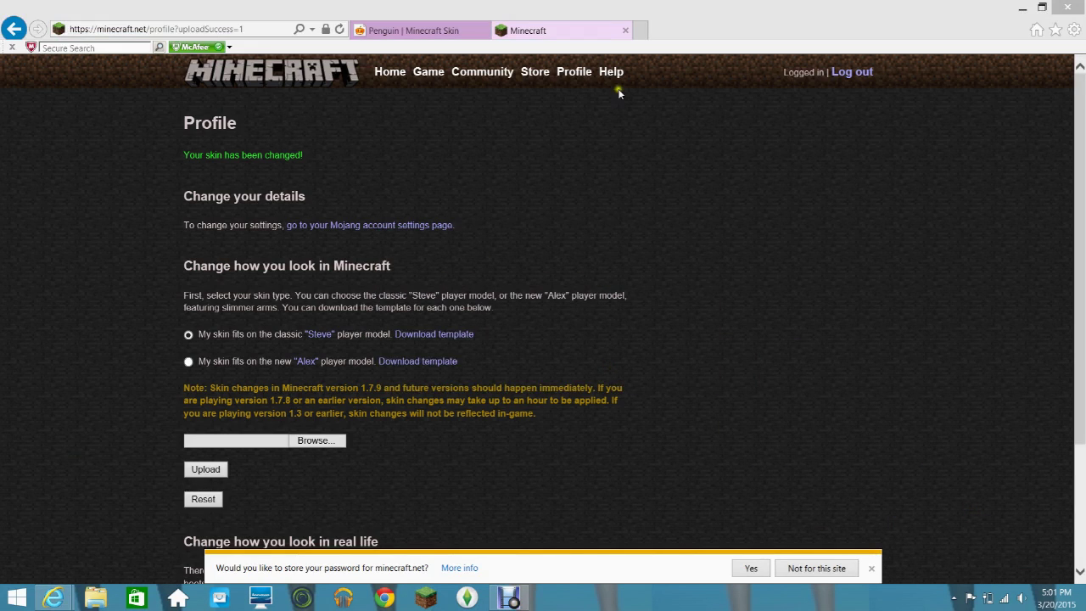
left_click(626, 30)
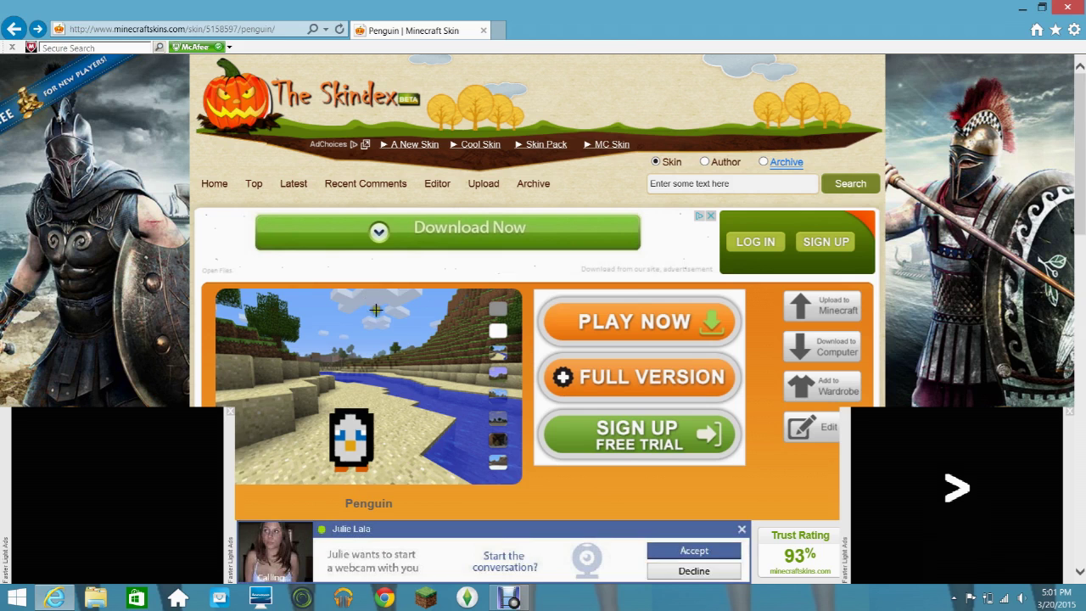
left_click(256, 186)
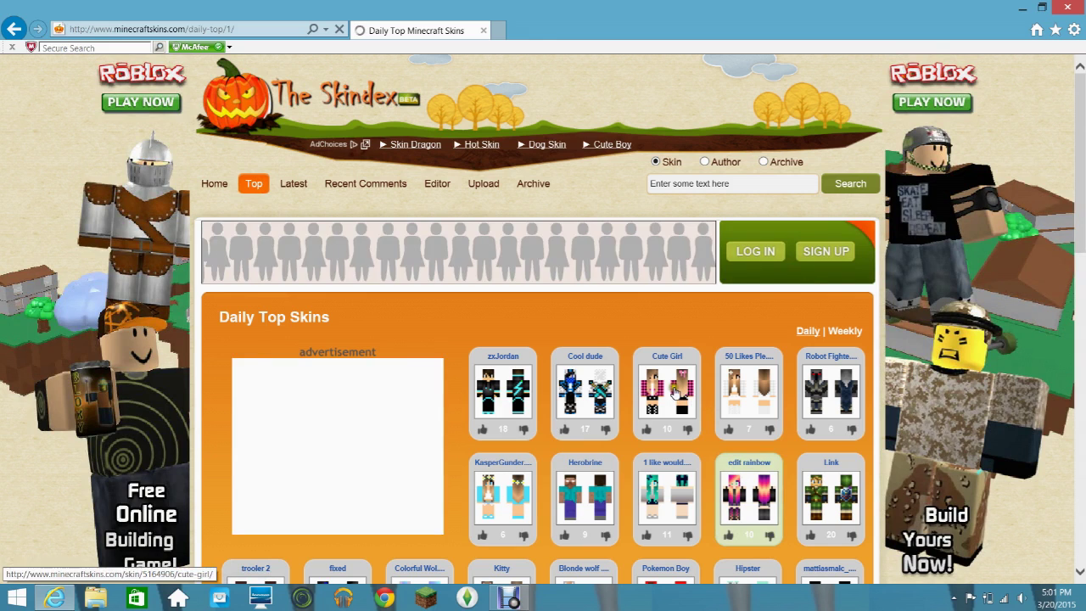
Upload the Cute Girl skin to minecraft.net, confirm the change, and close that tab
left_click(677, 390)
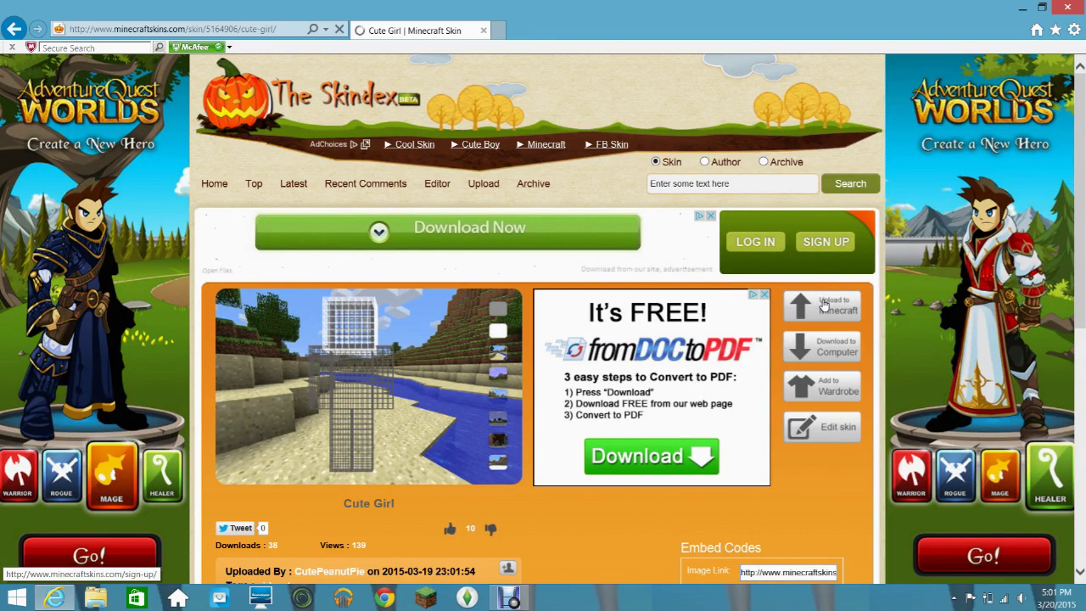
left_click(824, 306)
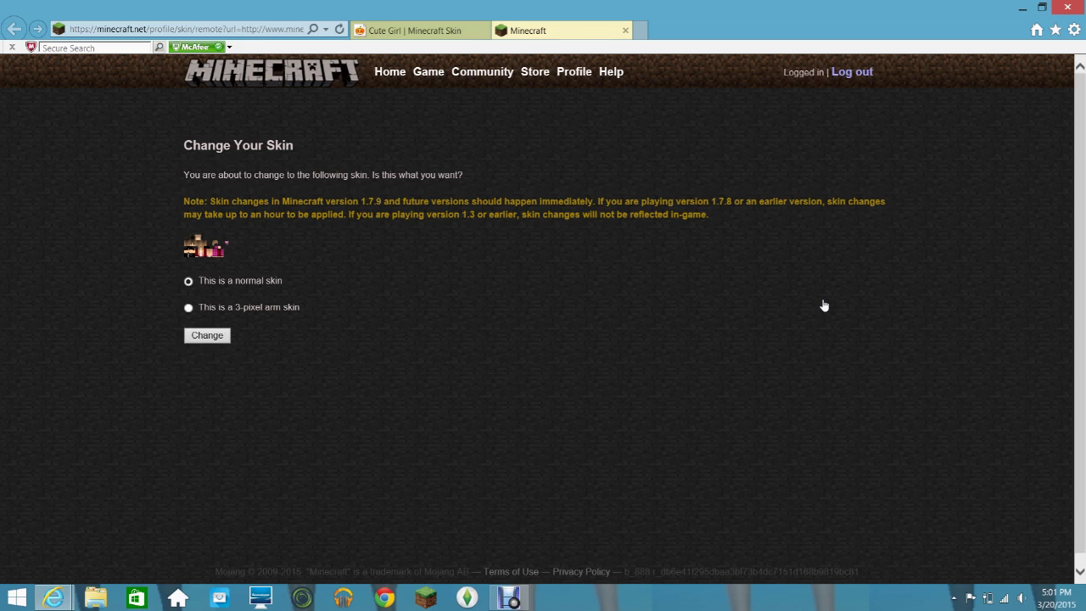
left_click(209, 339)
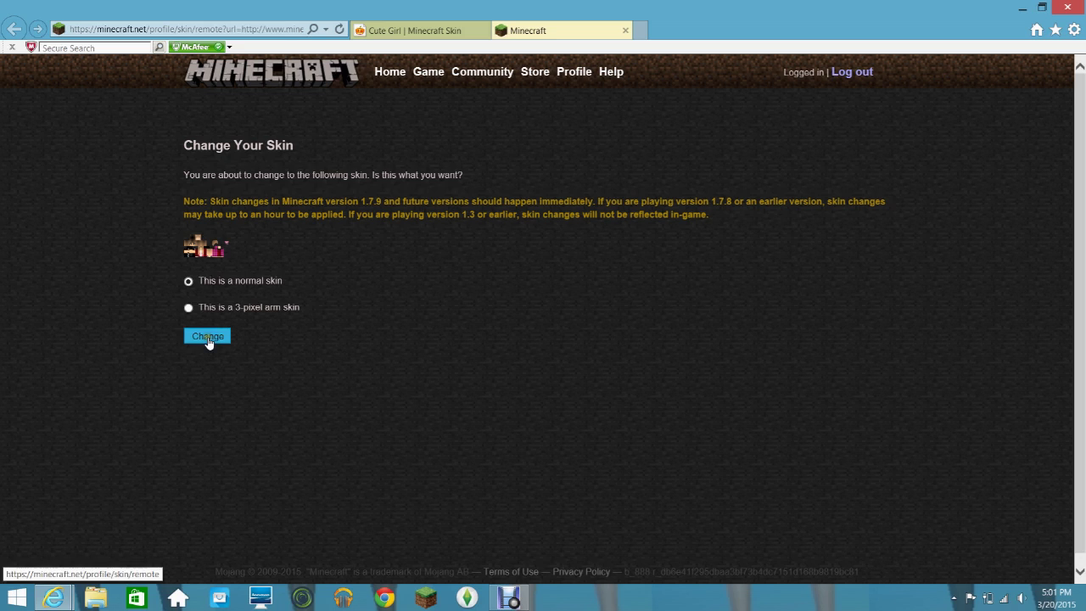
key("ctrl+w")
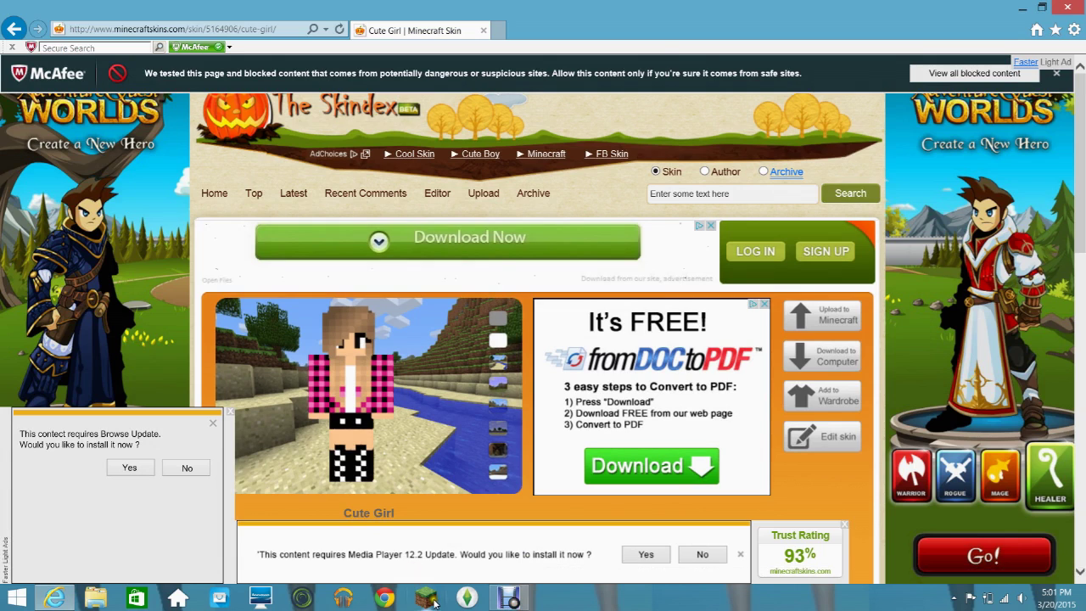
Relaunch Minecraft 1.8.3 from the launcher and maximize its window
left_click(428, 599)
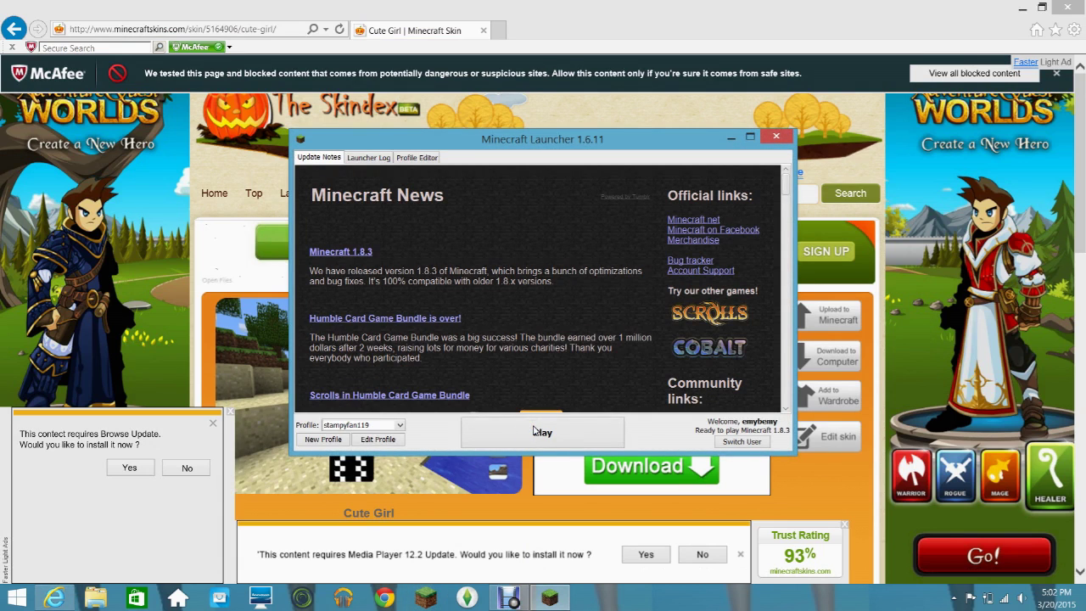
left_click(535, 434)
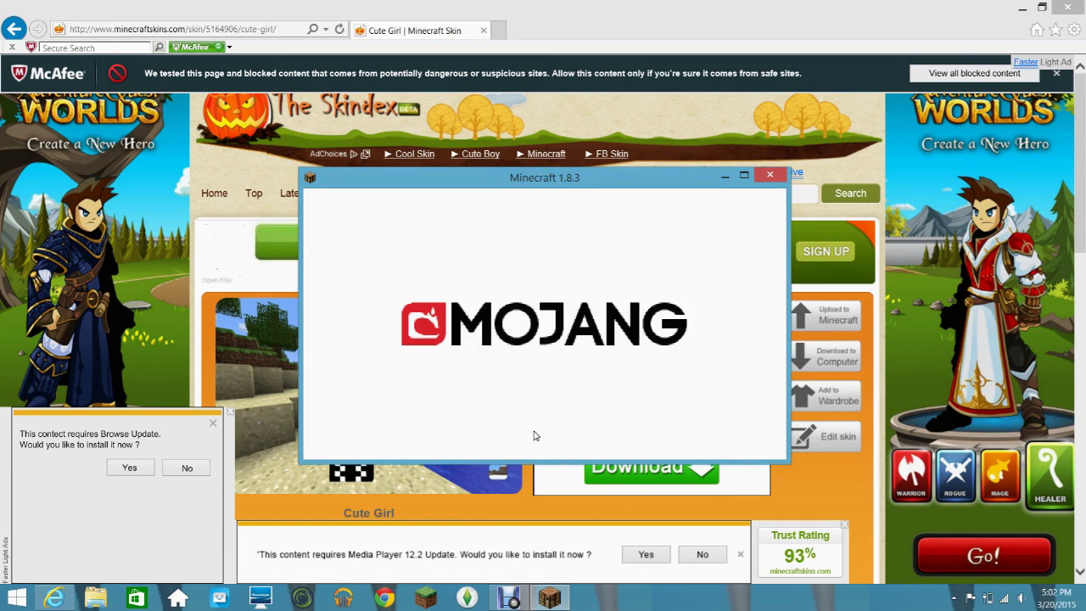
left_click(745, 176)
Rejoin the beanblockz factions server from the multiplayer server list
left_click(573, 341)
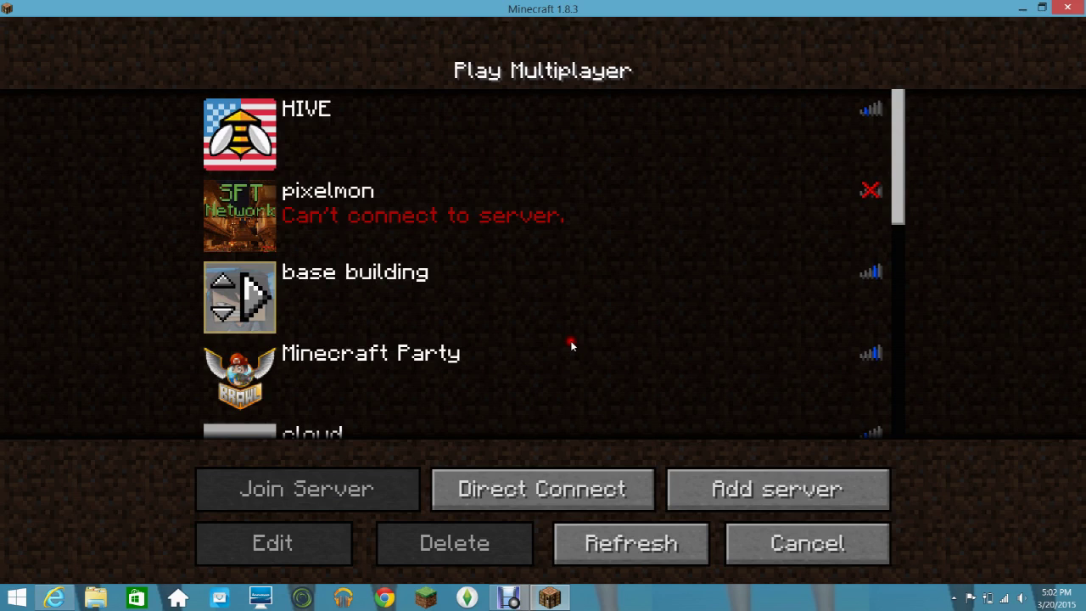
left_click_drag(570, 340, 652, 66)
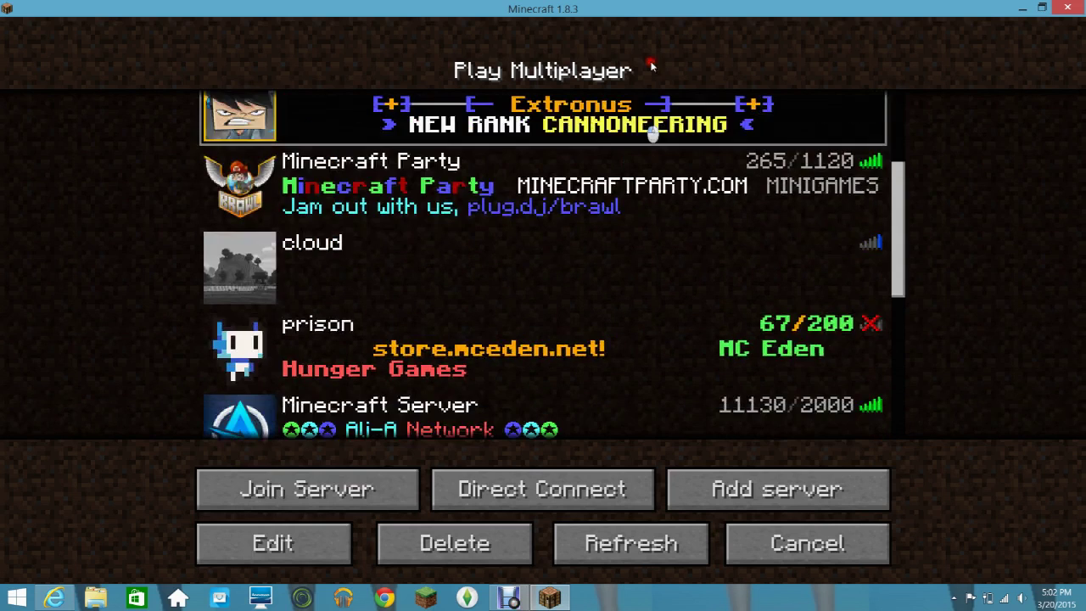
left_click_drag(509, 255, 509, 132)
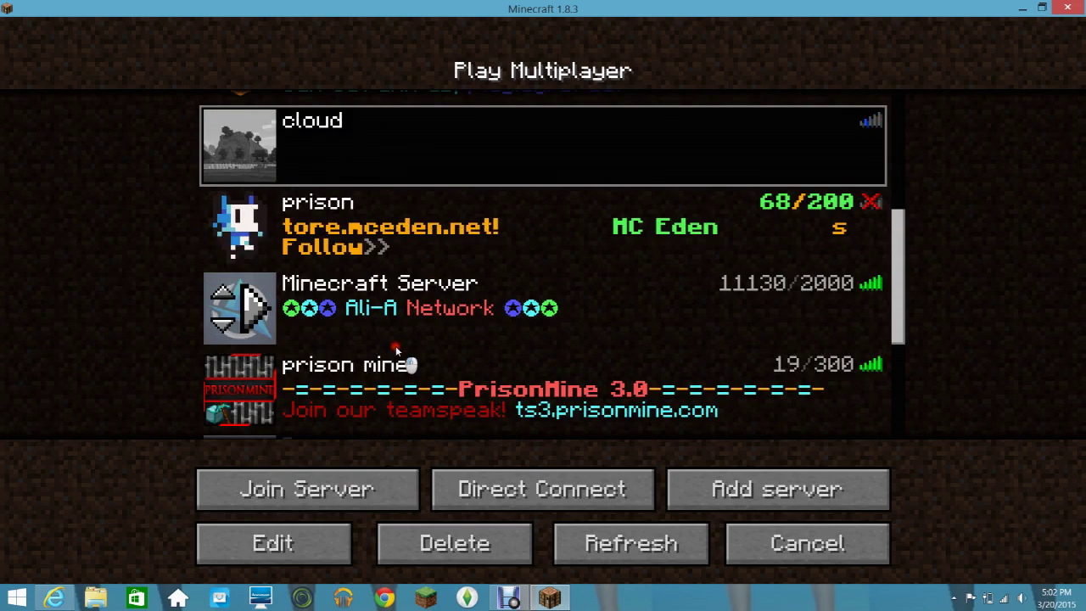
left_click_drag(396, 349, 395, 190)
left_click(325, 420)
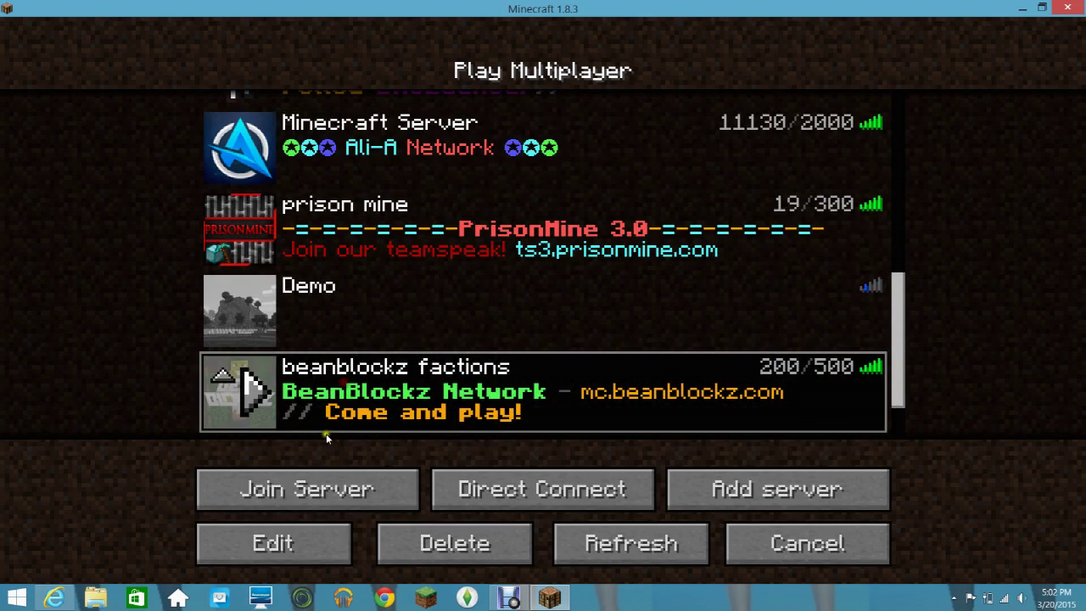
left_click(301, 491)
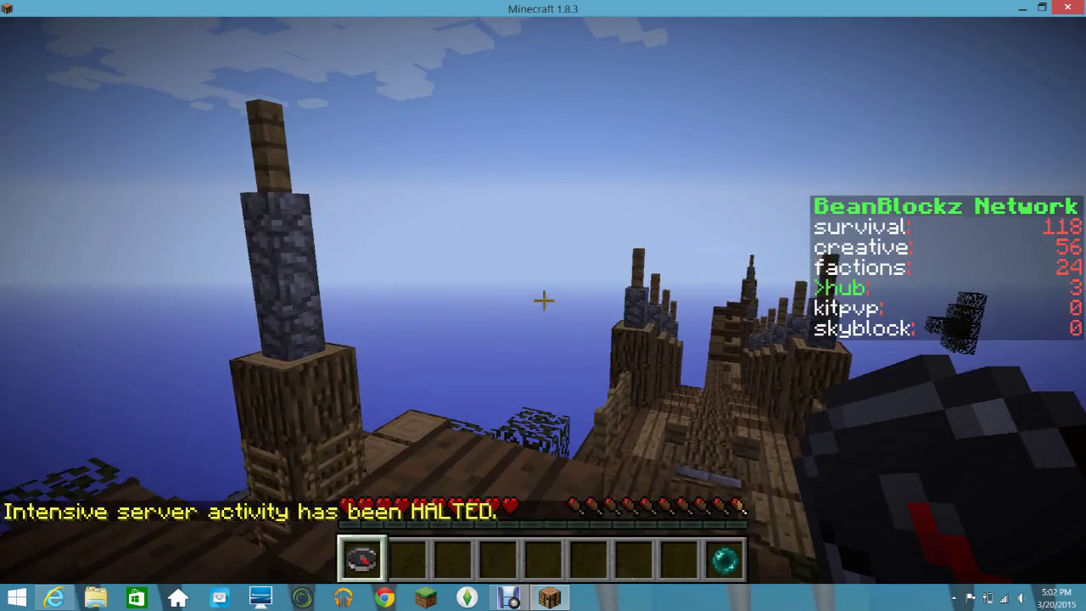
Check the new Cute Girl skin in the inventory, then punch the nearby player
key("e")
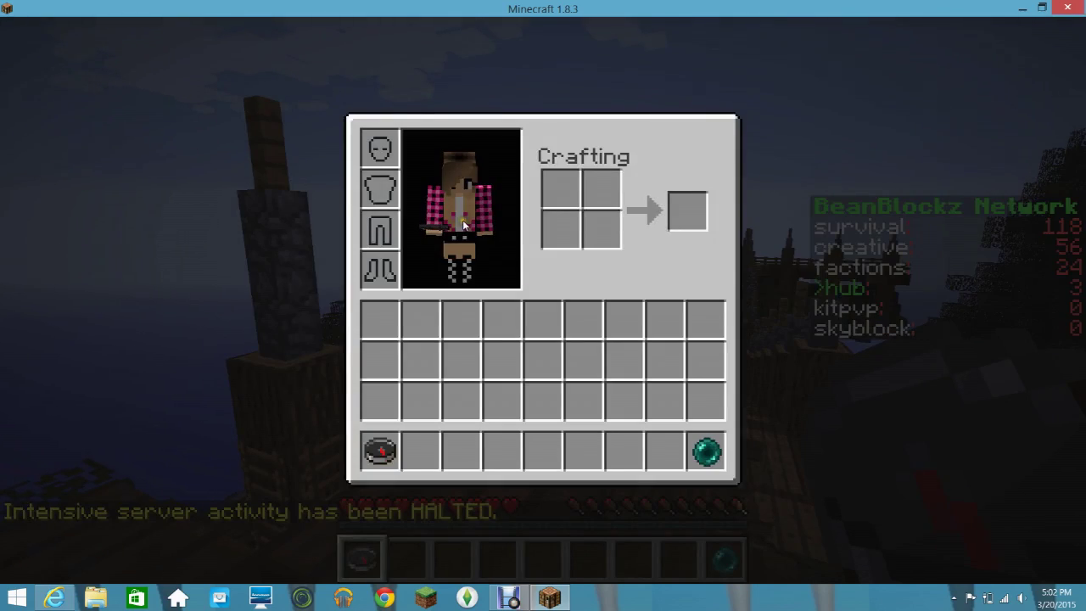
key("e")
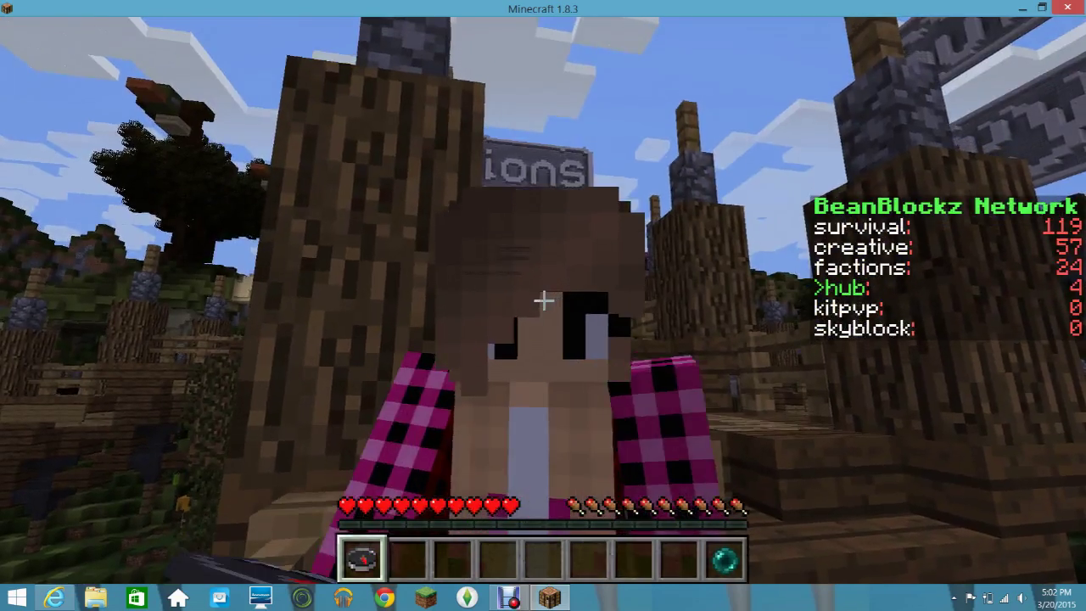
left_click(543, 300)
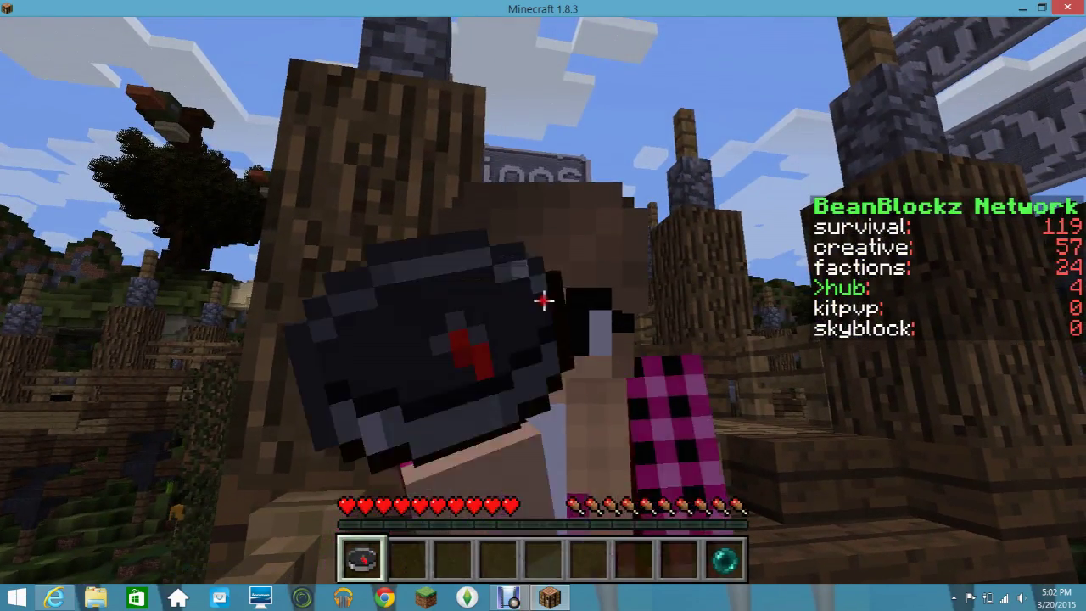